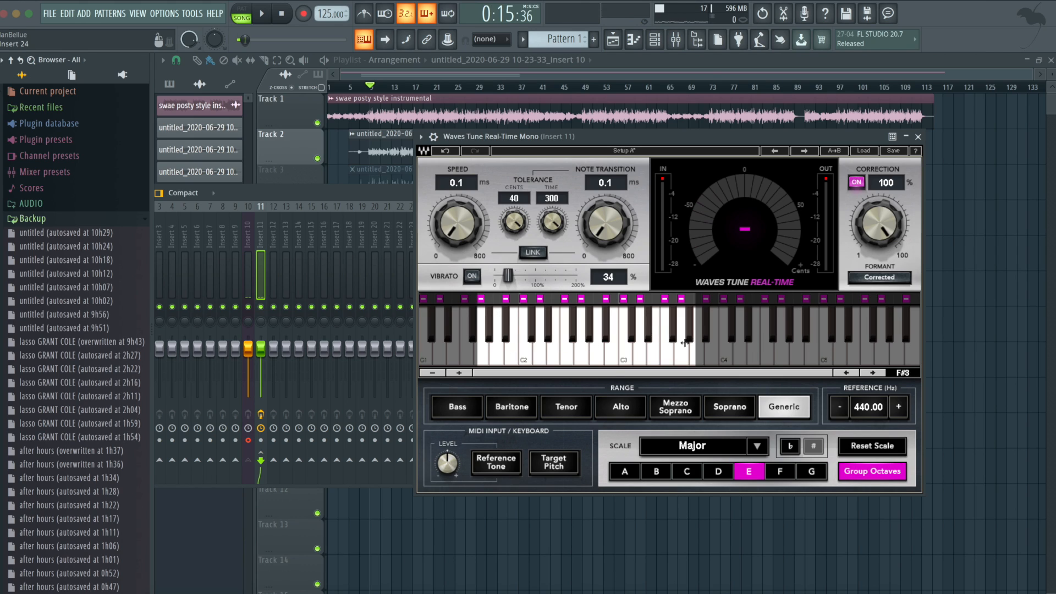
- Close the Waves Tune Real-Time Mono window, bypass that effect on Insert 11, and play the song to hear the vocal without it
{"action": "mouse_move", "coordinate": [685, 344]}
{"action": "left_mouse_down"}
{"action": "mouse_move", "coordinate": [694, 346]}
{"action": "mouse_move", "coordinate": [644, 346]}
{"action": "mouse_move", "coordinate": [723, 345]}
{"action": "left_mouse_up"}
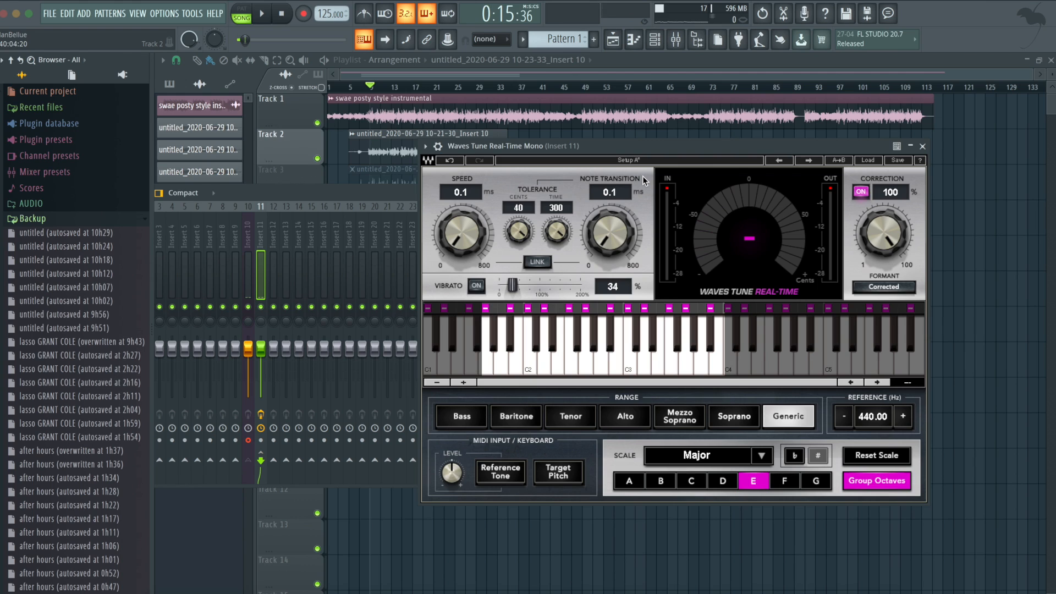
{"action": "left_click", "coordinate": [404, 190]}
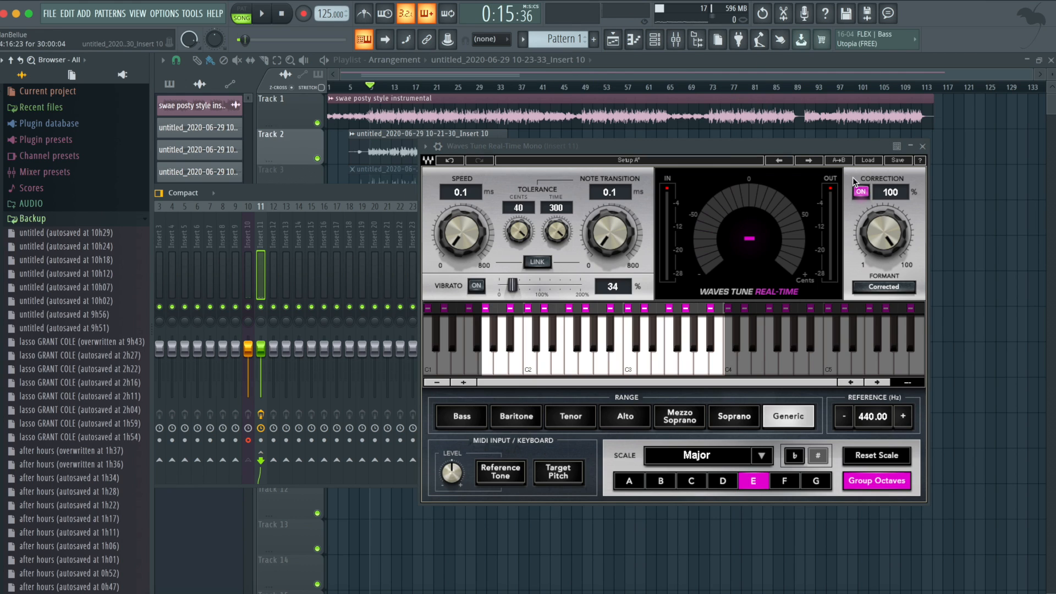
{"action": "left_click", "coordinate": [922, 146]}
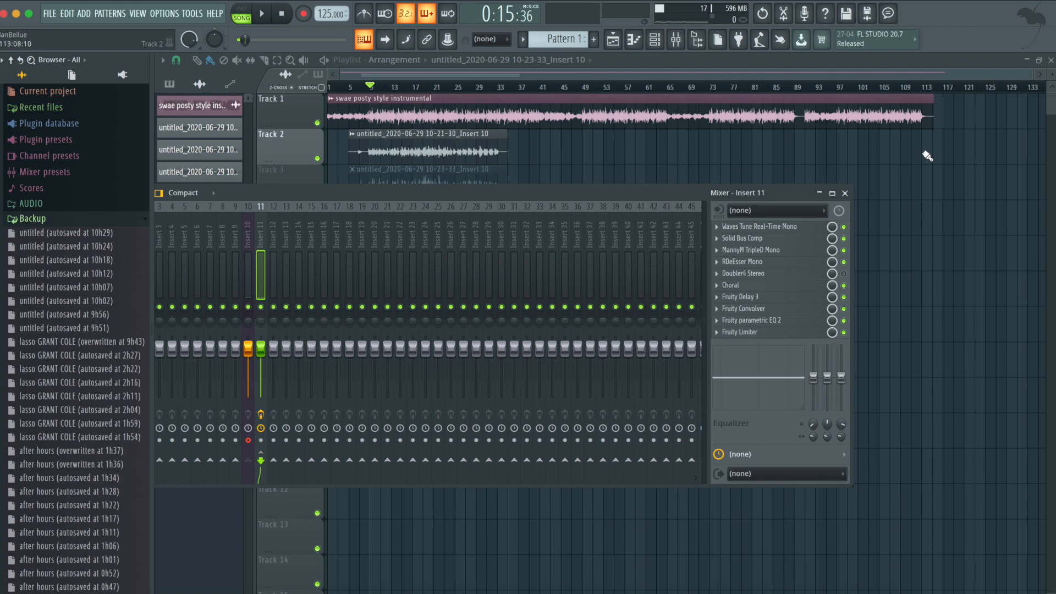
{"action": "left_click", "coordinate": [844, 227]}
{"action": "left_click", "coordinate": [262, 16]}
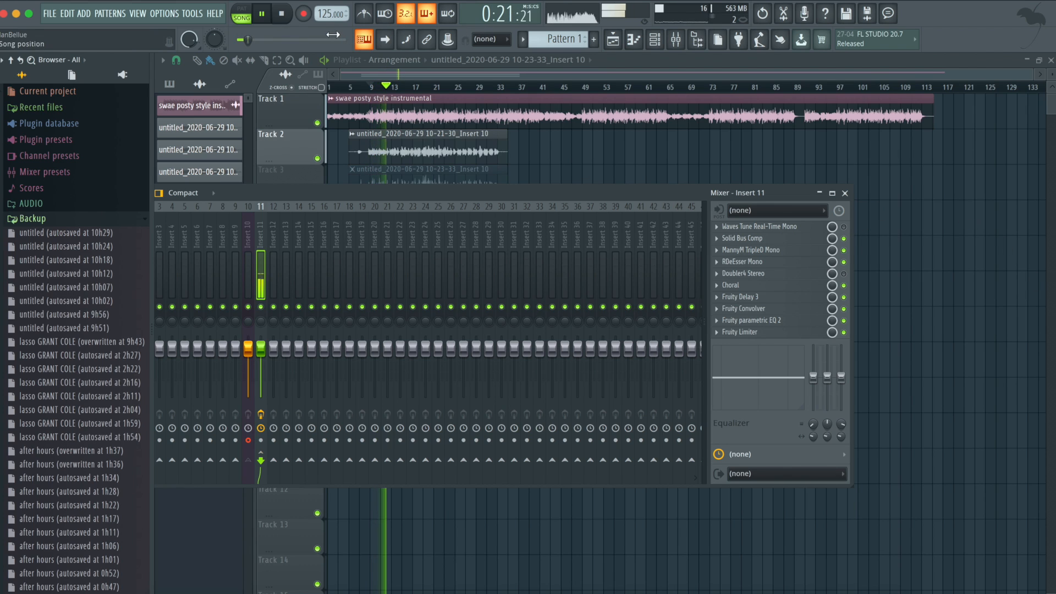
{"action": "left_click", "coordinate": [284, 15]}
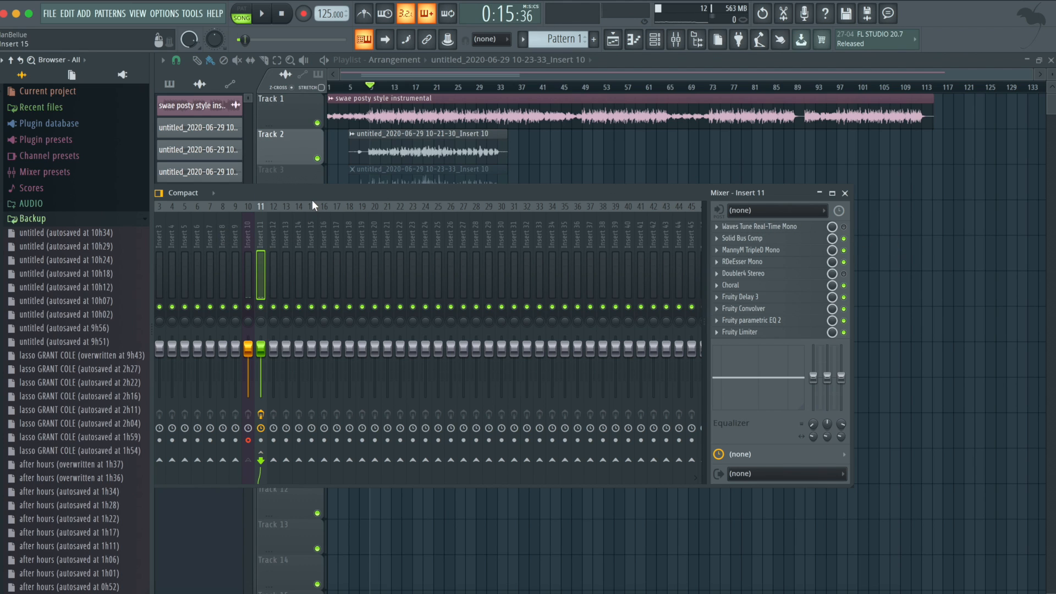
- Shift the mixer to expose the playlist, unmute Track 3 and mute Track 2, and play the Track 3 vocal
{"action": "left_click_drag", "start_coordinate": [313, 195], "coordinate": [336, 193]}
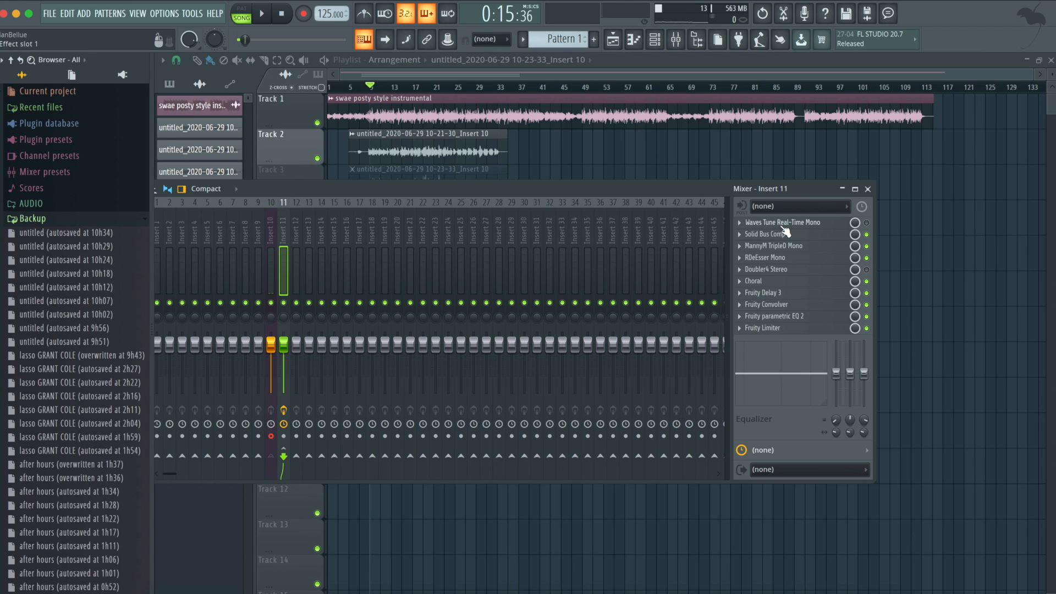
{"action": "left_click_drag", "start_coordinate": [625, 192], "coordinate": [663, 231]}
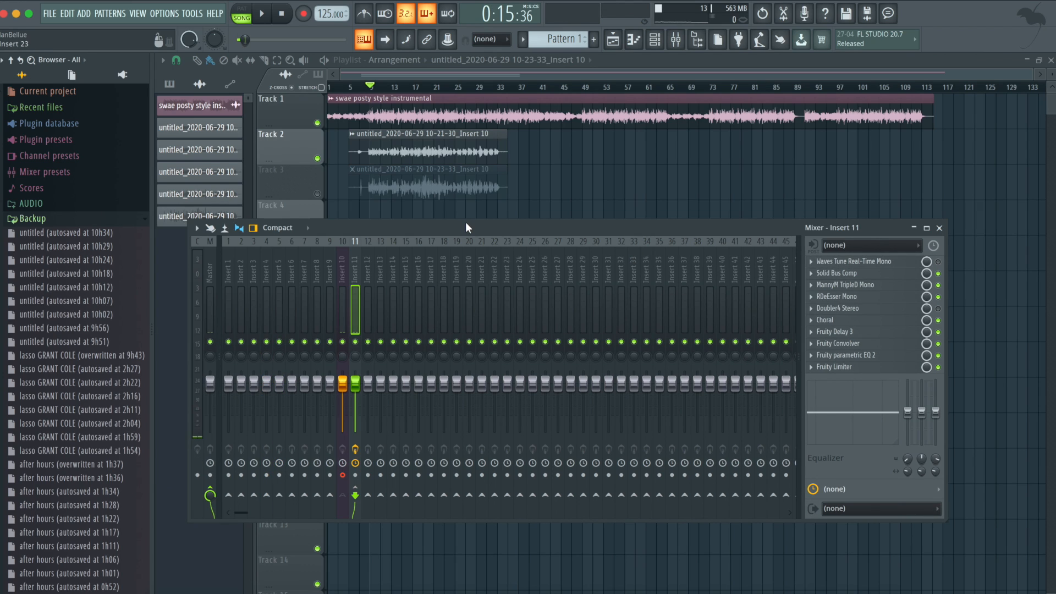
{"action": "left_click", "coordinate": [316, 193]}
{"action": "left_click", "coordinate": [317, 159]}
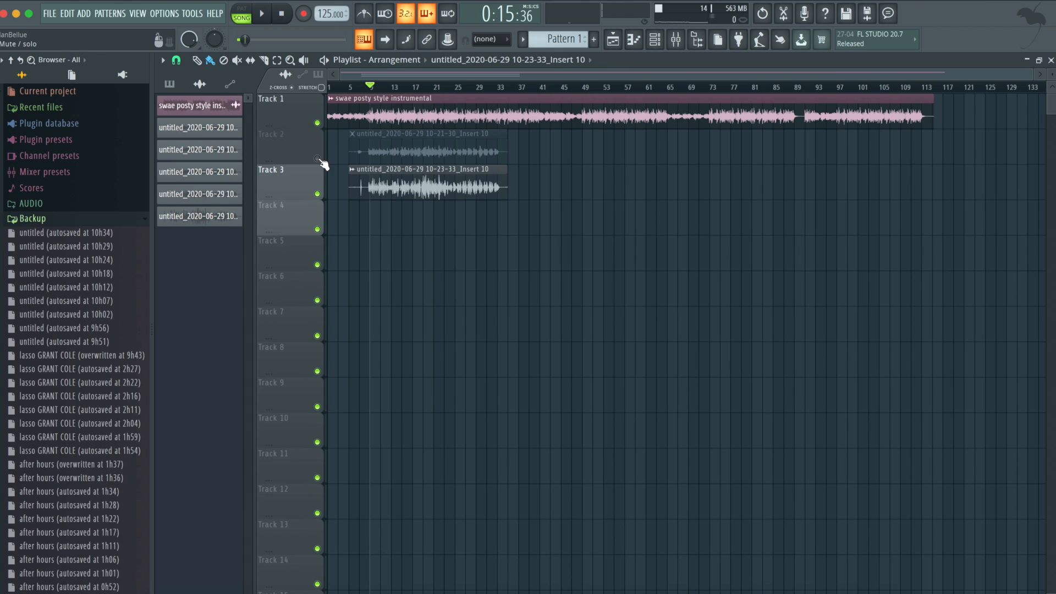
{"action": "key", "text": "space"}
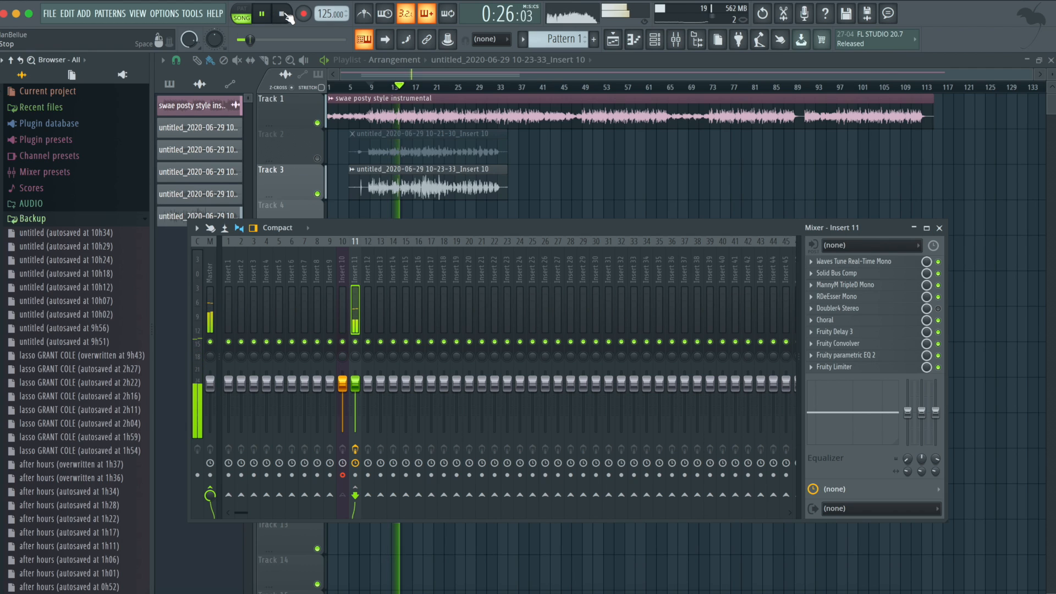
{"action": "left_click", "coordinate": [287, 15]}
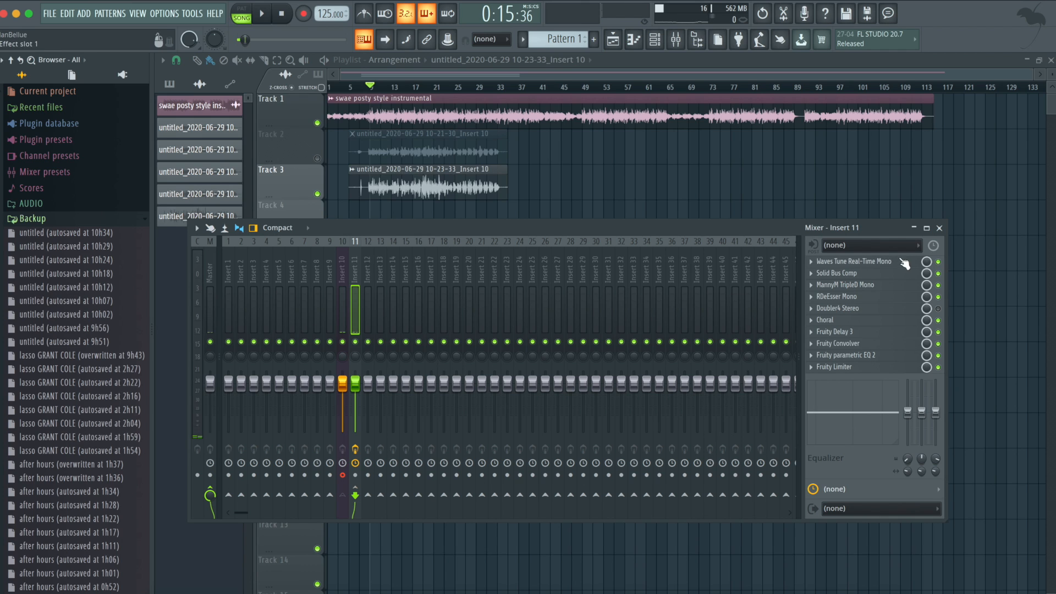
- Play the Track 2 vocal with all Insert 11 effects bypassed, and again with only Waves Tune Real-Time Mono enabled
{"action": "left_click_drag", "start_coordinate": [748, 225], "coordinate": [682, 158]}
{"action": "key", "text": "space"}
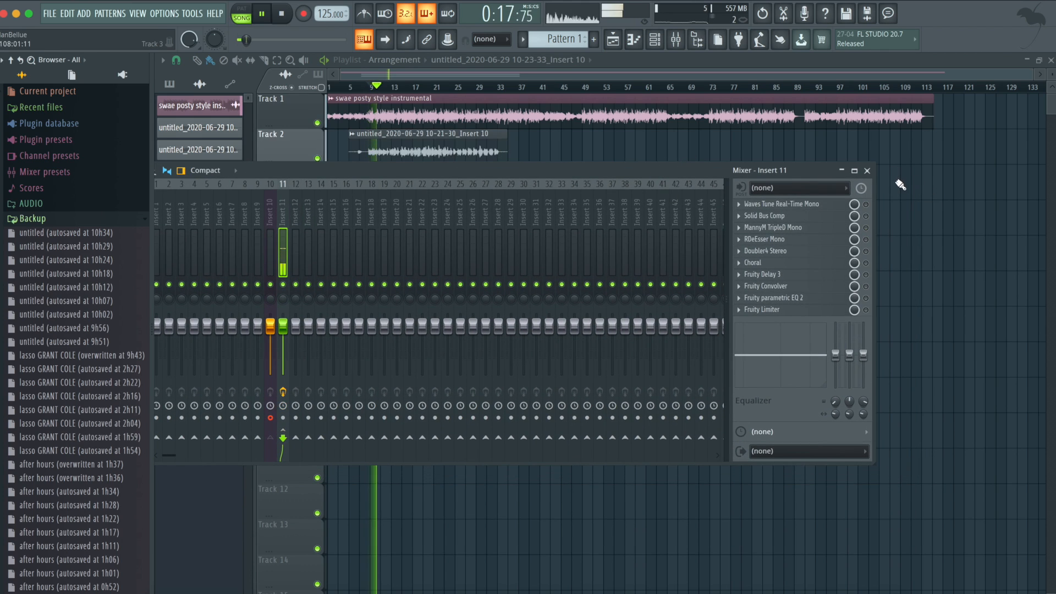
{"action": "key", "text": "space"}
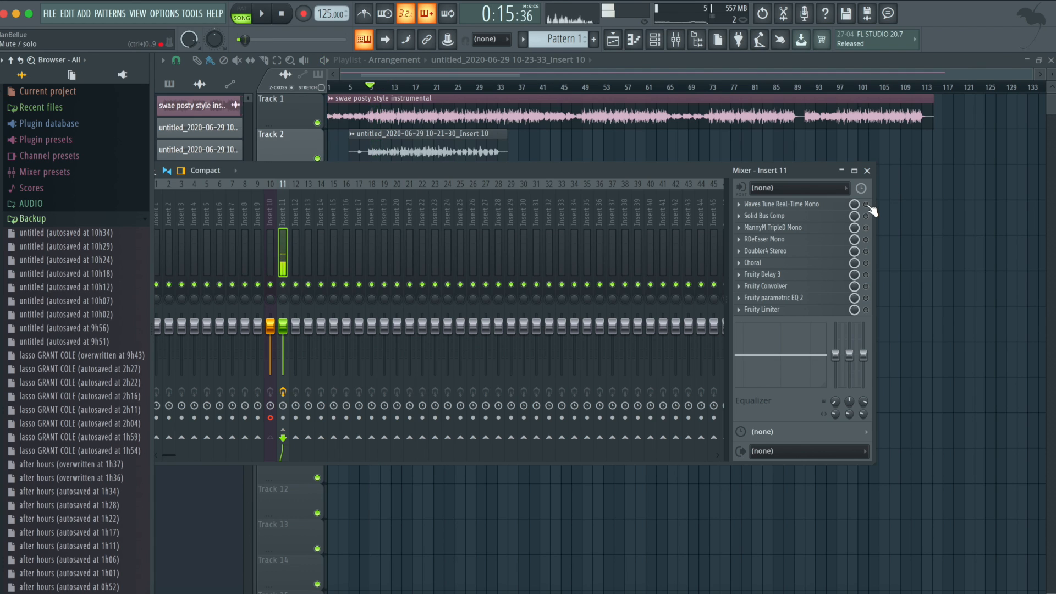
{"action": "key", "text": "space"}
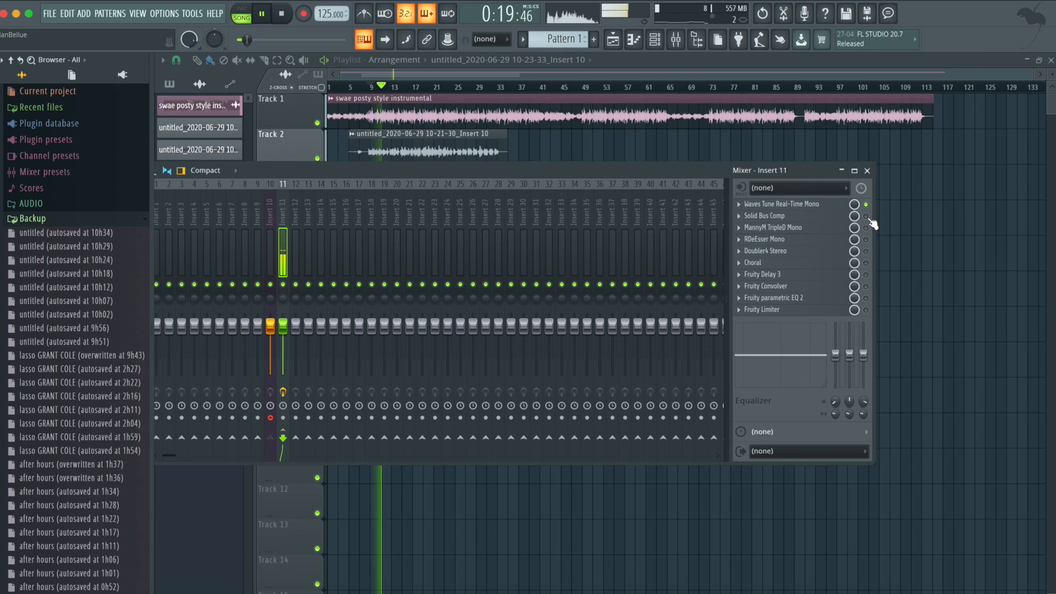
{"action": "key", "text": "space"}
- Enable Solid Bus Comp on Insert 11 and play the vocal with the compressor's settings in view
{"action": "left_click", "coordinate": [866, 215]}
{"action": "left_click", "coordinate": [797, 217]}
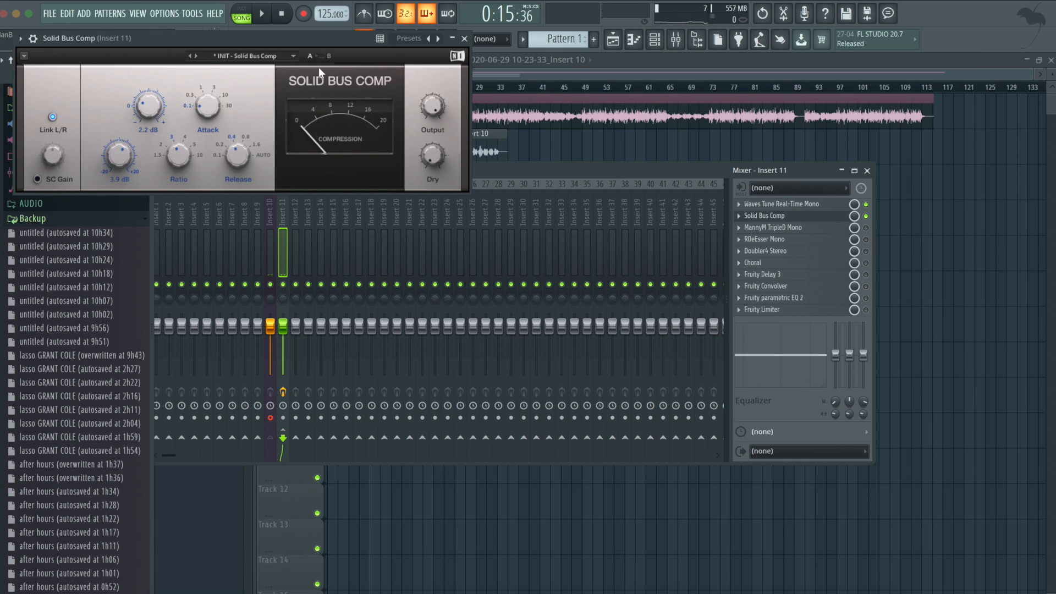
{"action": "key", "text": "space"}
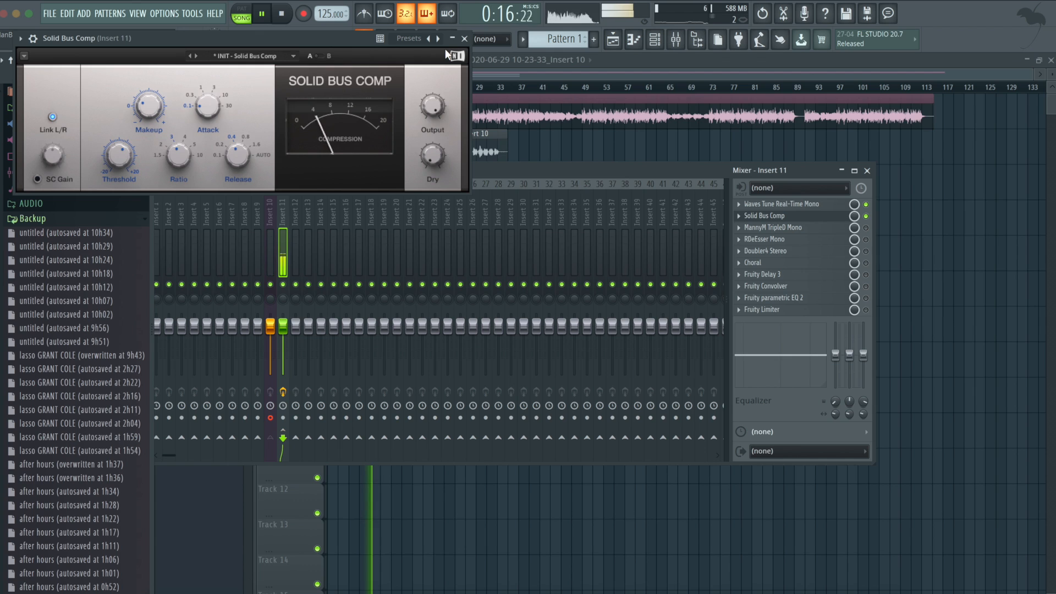
{"action": "key", "text": "space"}
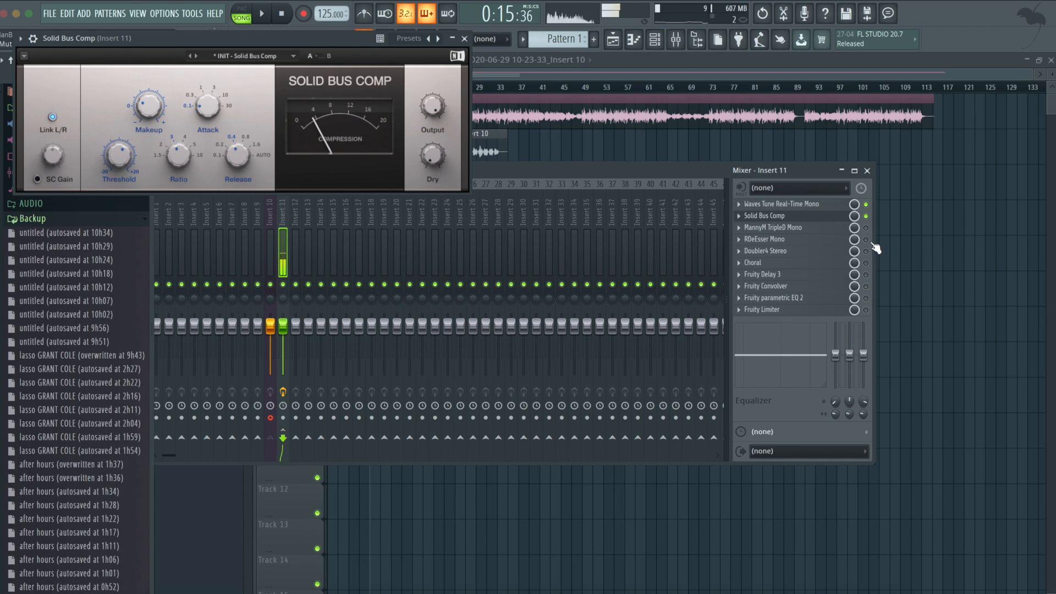
- Enable MannyM TripleD Mono, check its settings, close both open plugin windows, and play the vocal
{"action": "left_click", "coordinate": [866, 228]}
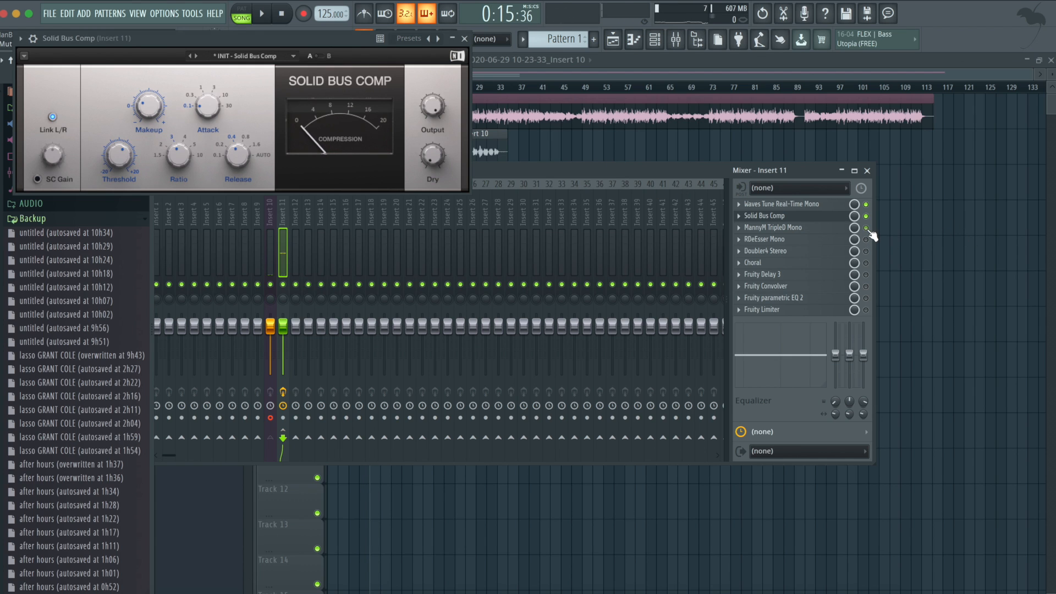
{"action": "left_click", "coordinate": [830, 227]}
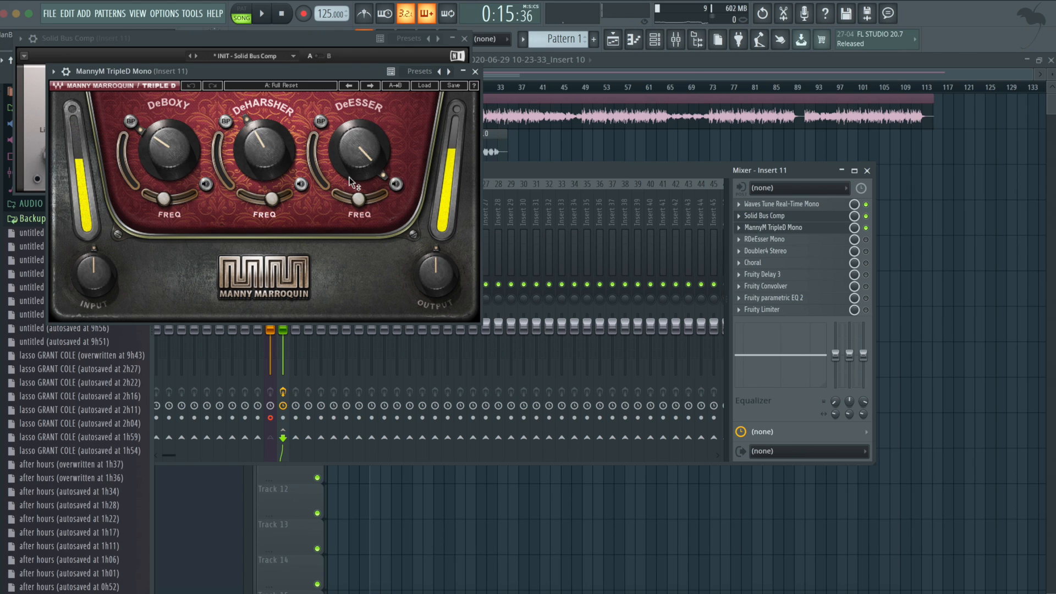
{"action": "left_click", "coordinate": [475, 71]}
{"action": "left_click", "coordinate": [465, 38]}
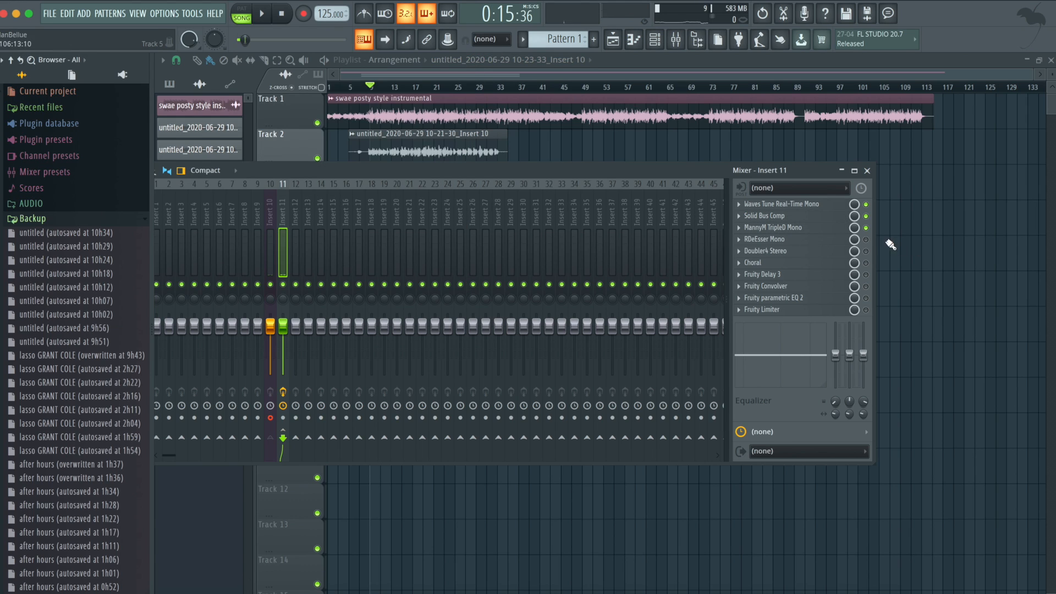
{"action": "key", "text": "space"}
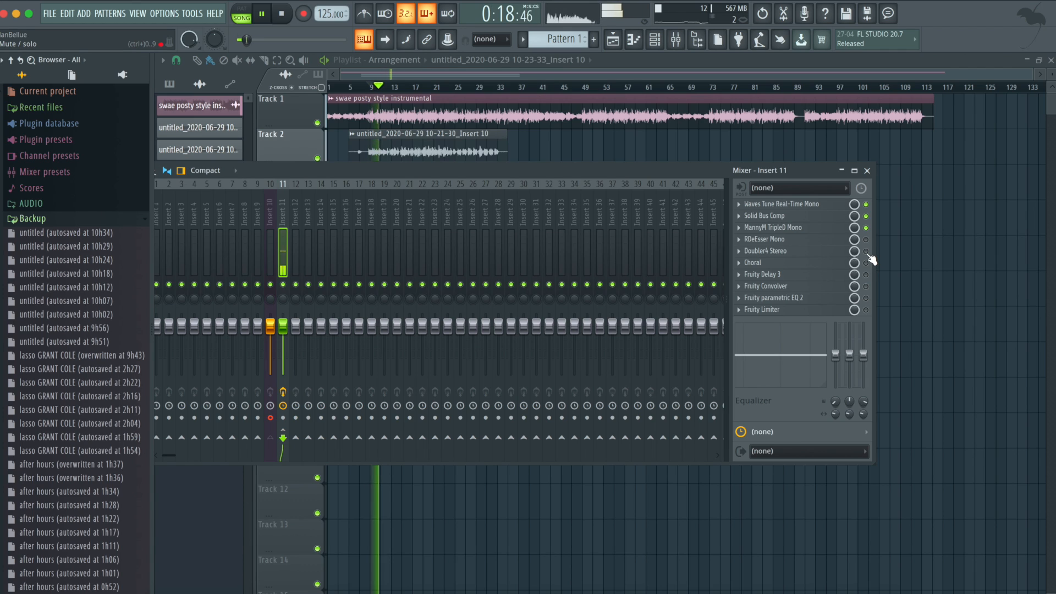
{"action": "key", "text": "space"}
- Enable RDeEsser Mono on Insert 11 and play short passages of the vocal to hear its effect
{"action": "left_click", "coordinate": [865, 239]}
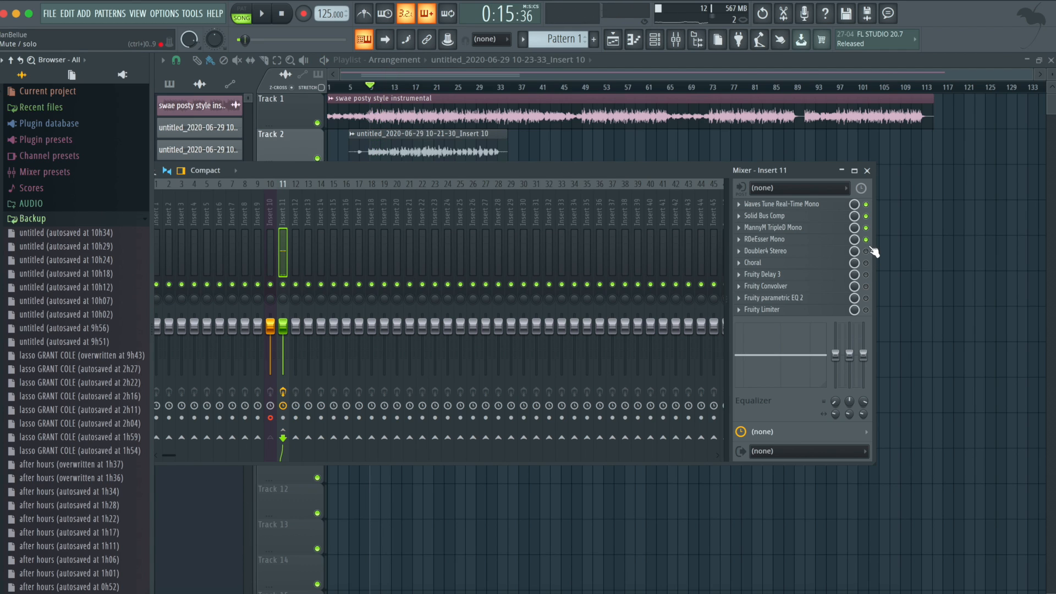
{"action": "key", "text": "space"}
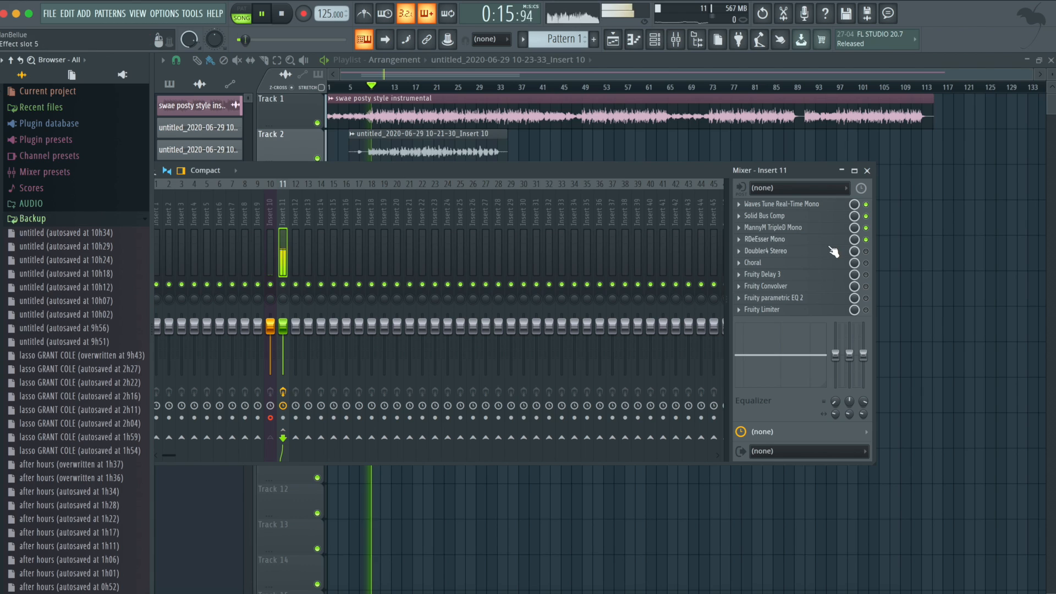
{"action": "key", "text": "space"}
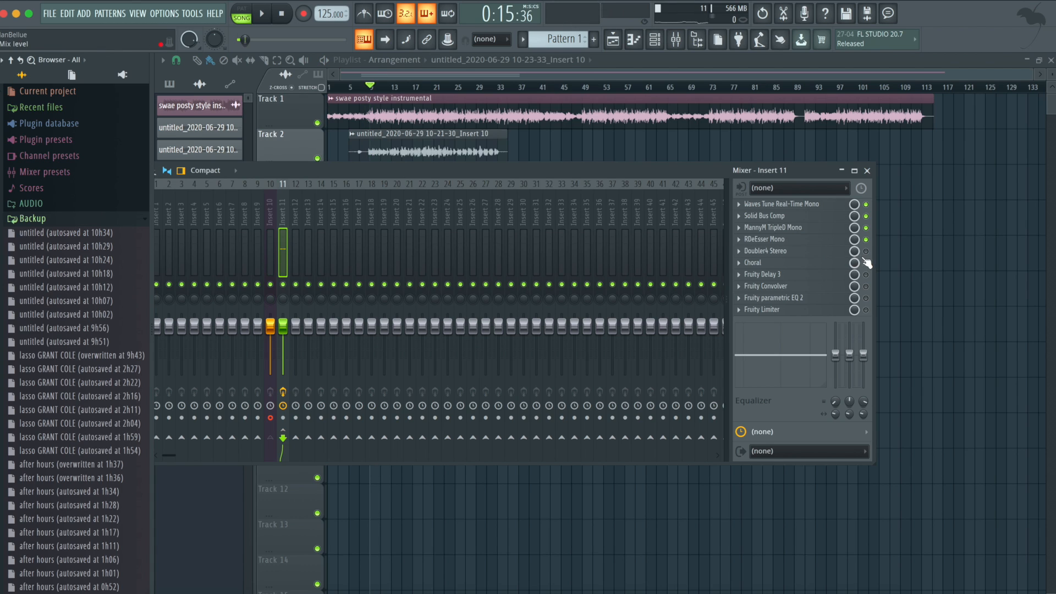
{"action": "key", "text": "space"}
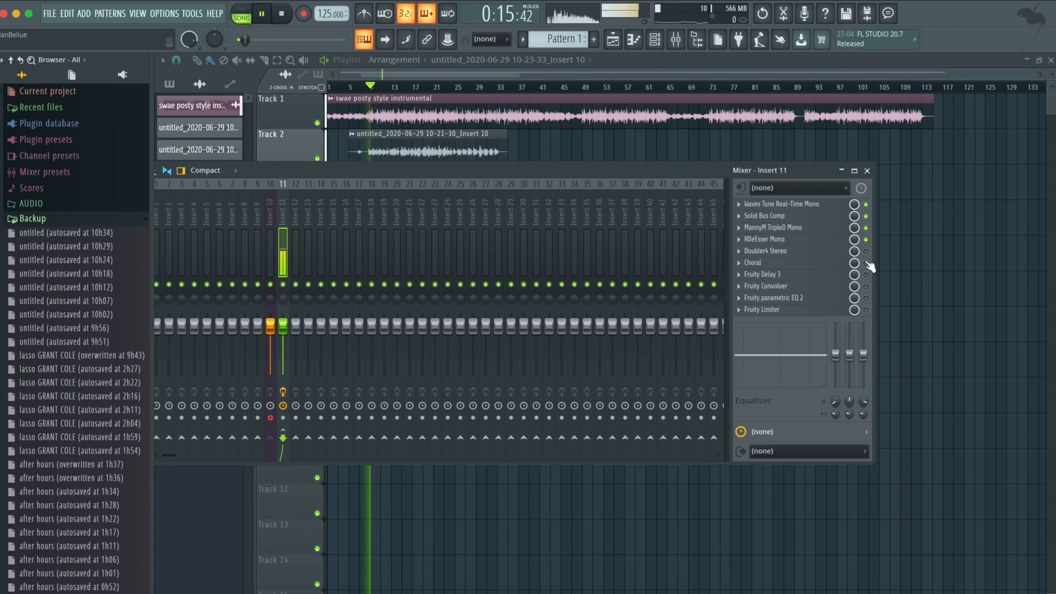
{"action": "key", "text": "space"}
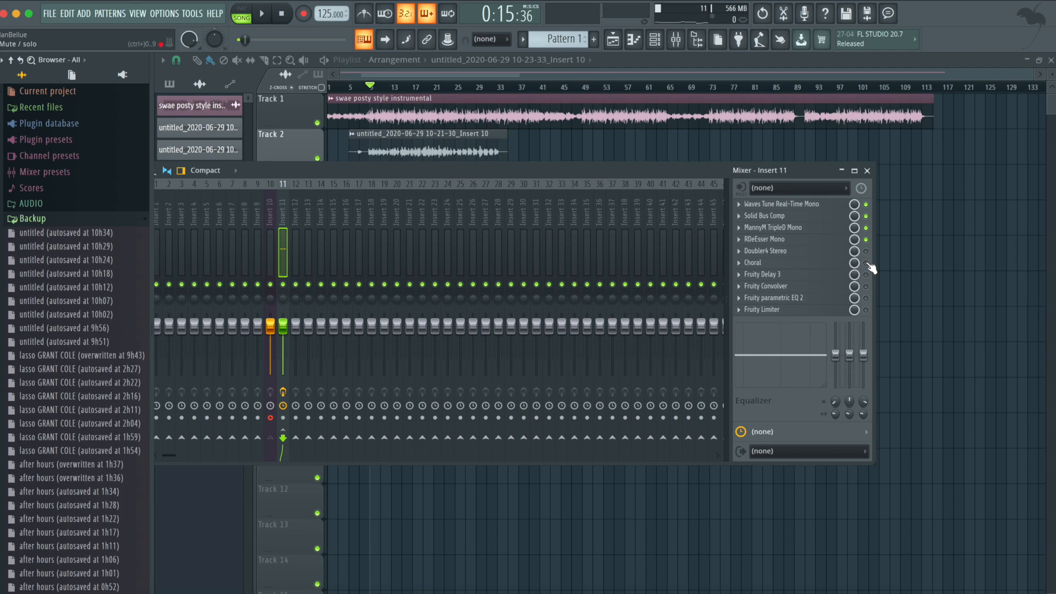
- Enable Choral on Insert 11, check its Voice Doubling preset settings, and play the vocal
{"action": "left_click", "coordinate": [763, 261]}
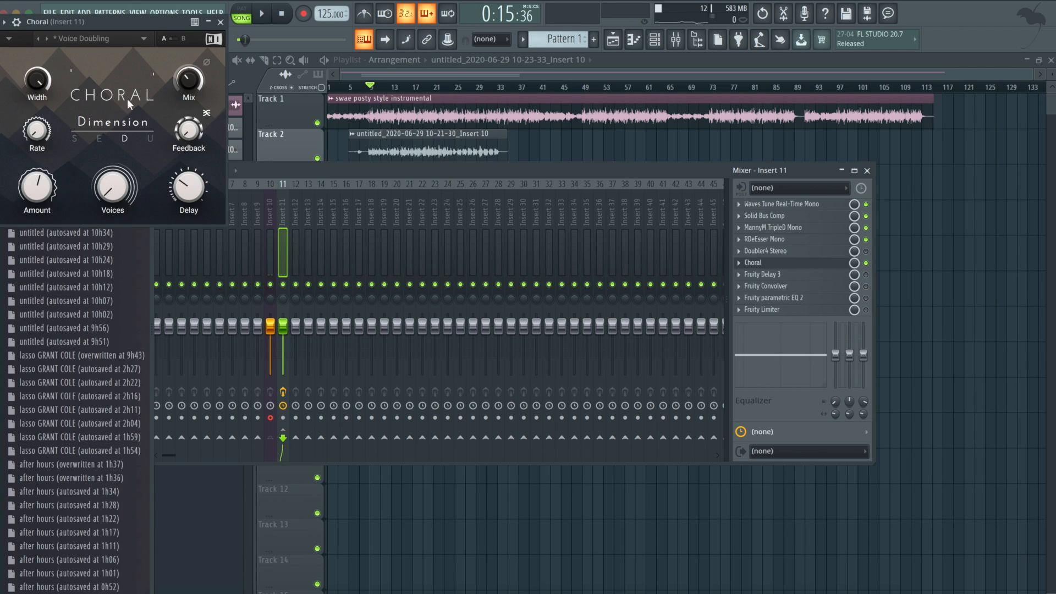
{"action": "left_click", "coordinate": [220, 22]}
{"action": "key", "text": "space"}
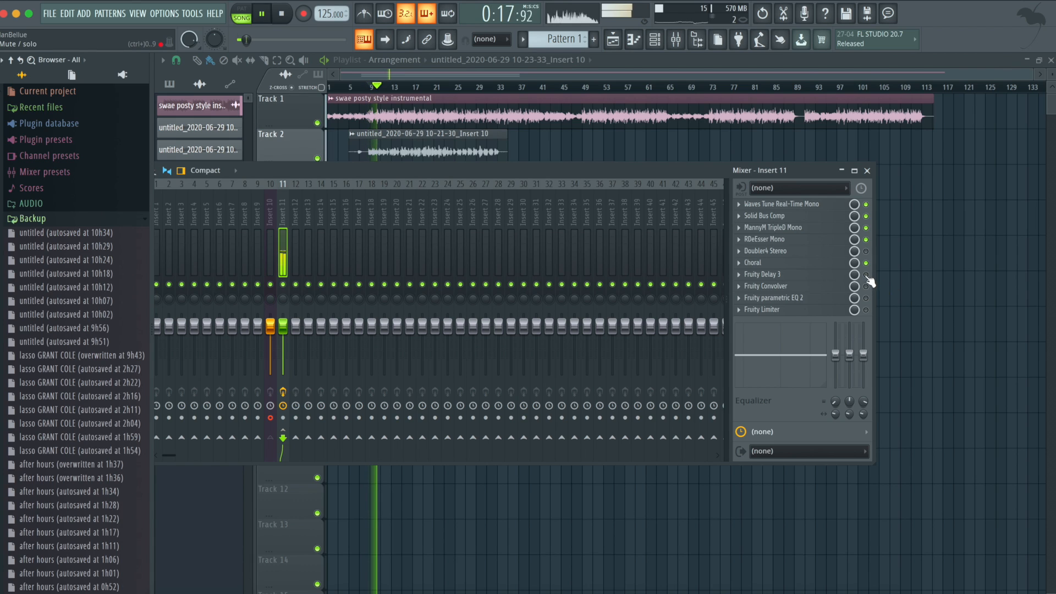
- Enable Fruity Delay 3 and Fruity Convolver, check the convolver's reverb settings, and play the vocal
{"action": "left_click", "coordinate": [866, 274]}
{"action": "key", "text": "space"}
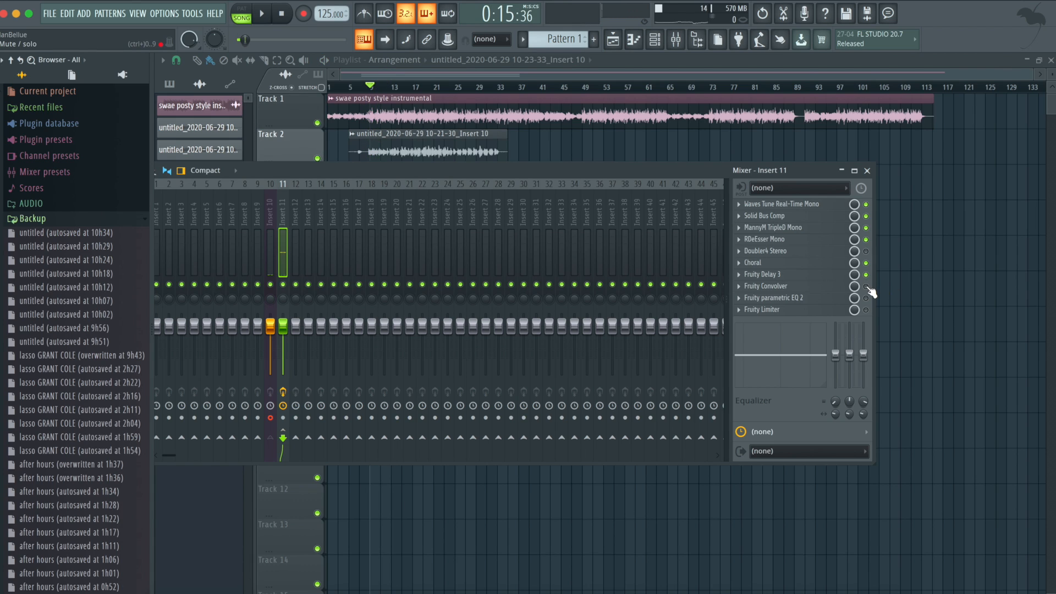
{"action": "left_click", "coordinate": [767, 286]}
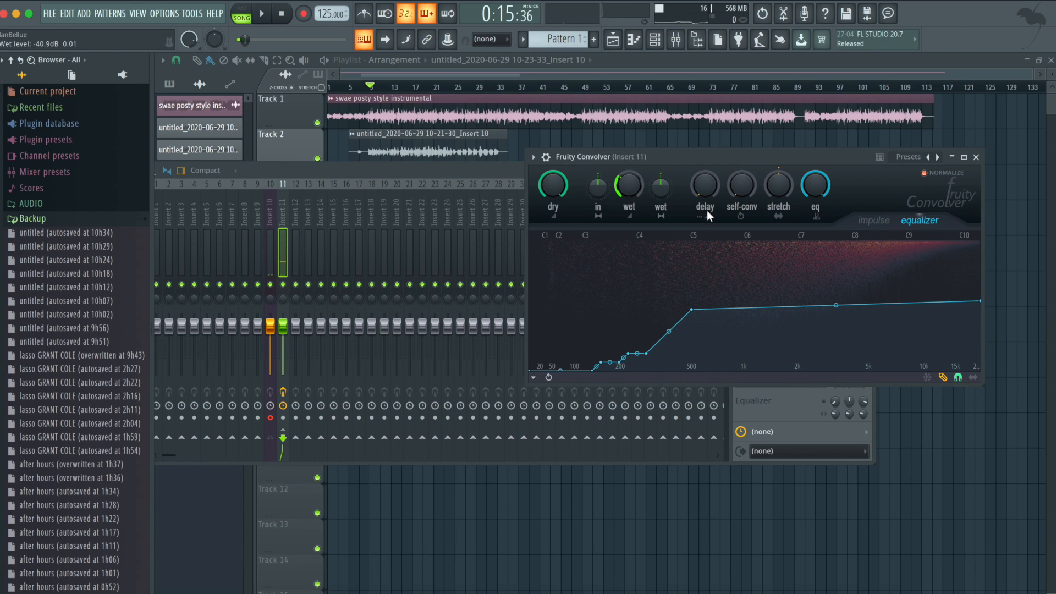
{"action": "left_click", "coordinate": [977, 158]}
{"action": "key", "text": "space"}
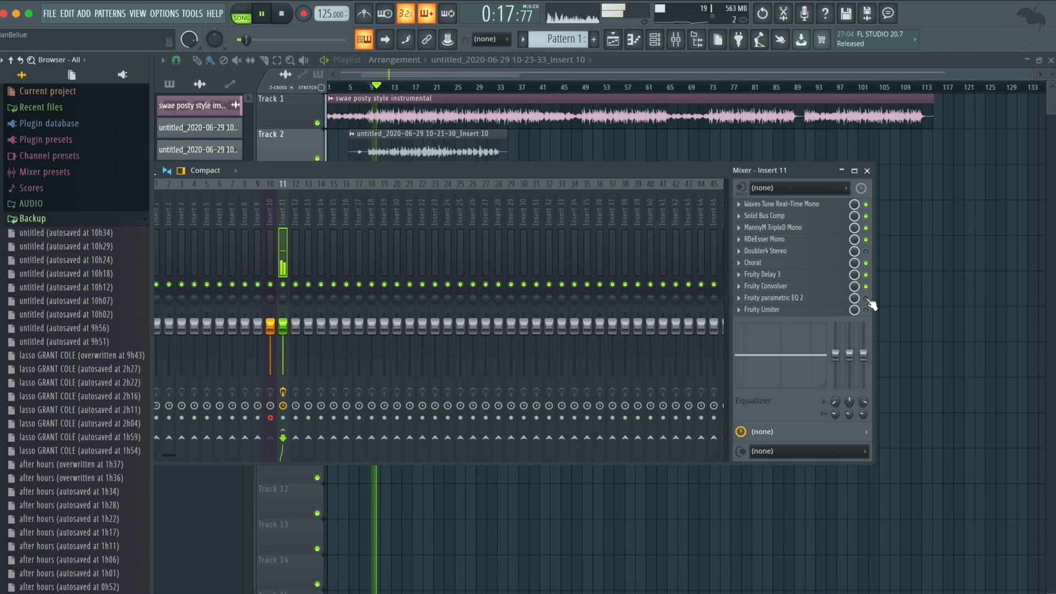
{"action": "key", "text": "space"}
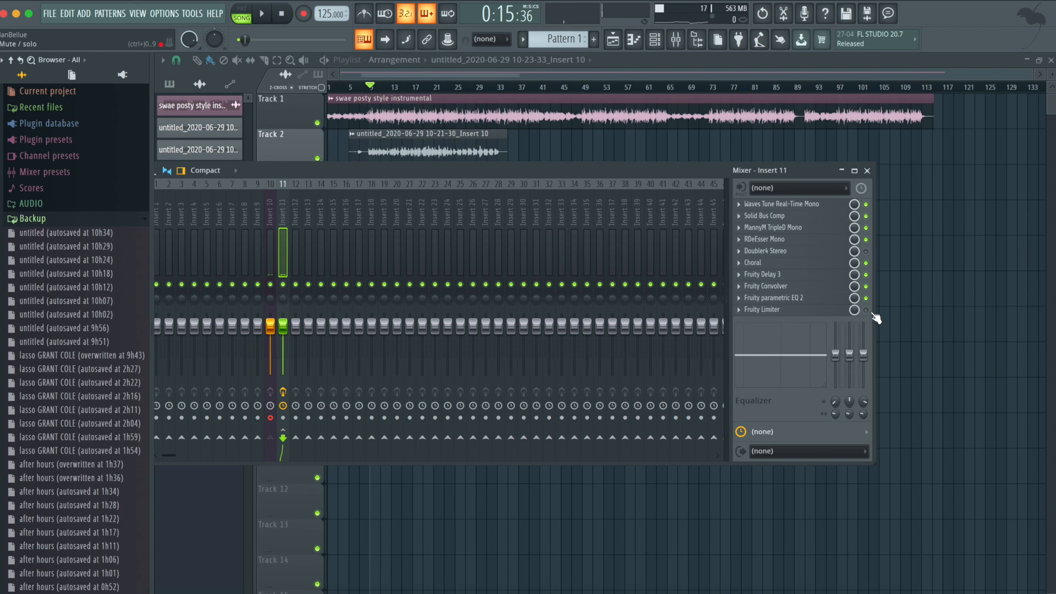
- Enable Fruity parametric EQ 2 and Fruity Limiter on Insert 11 while auditioning the vocal
{"action": "key", "text": "space"}
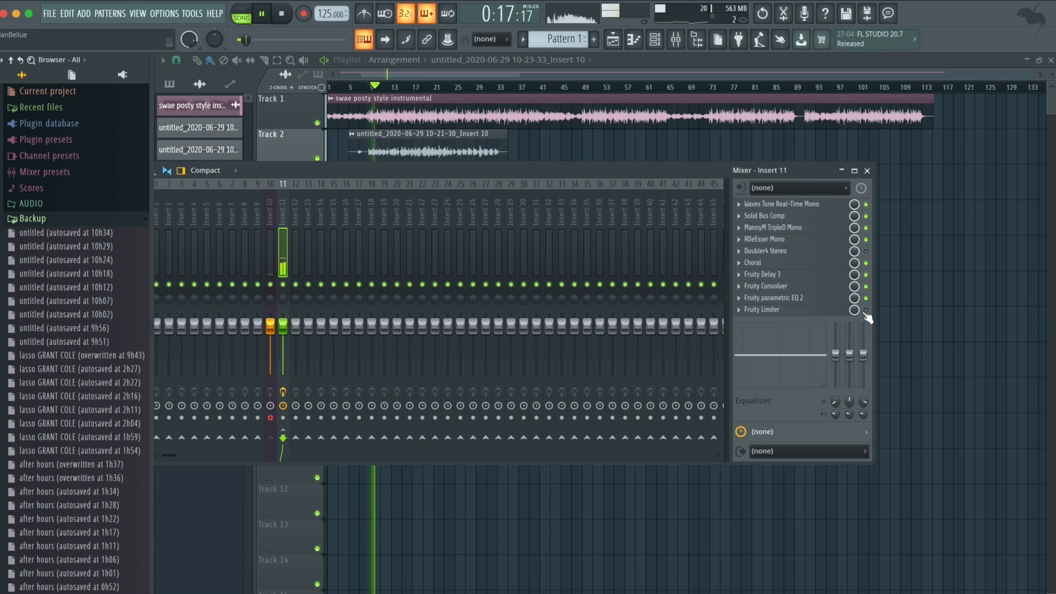
{"action": "left_click", "coordinate": [866, 310]}
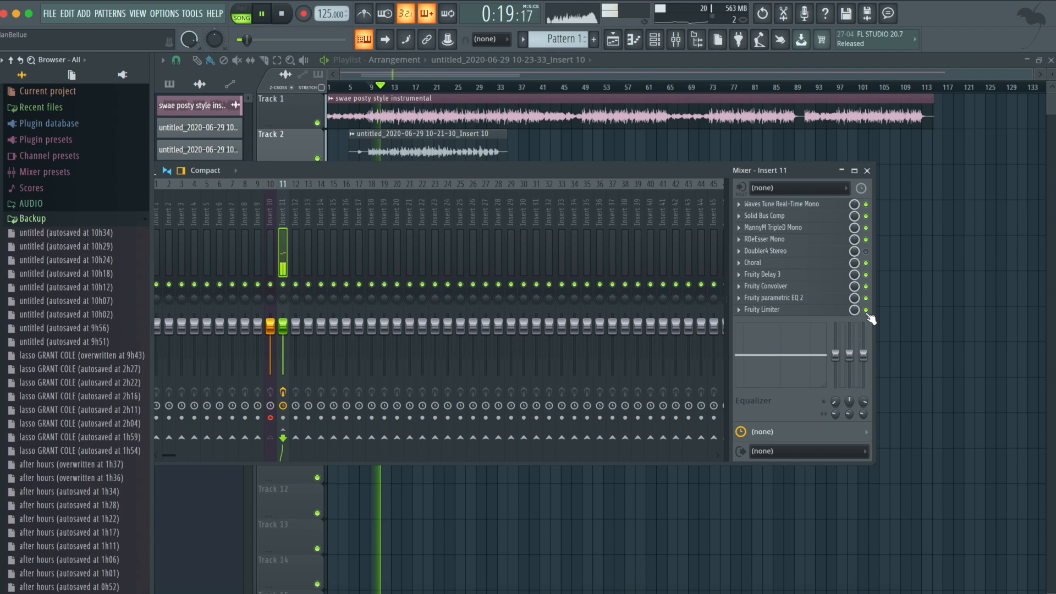
{"action": "key", "text": "space"}
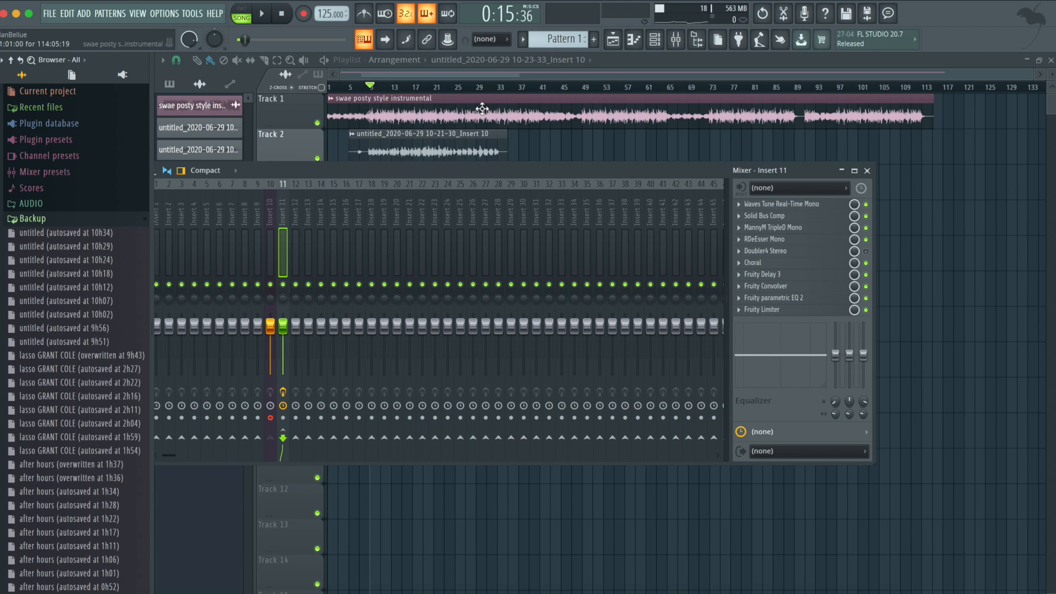
- Play the song from about bar 21 to hear the Track 2 vocal through the rebuilt effect chain
{"action": "left_click", "coordinate": [434, 86]}
{"action": "key", "text": "space"}
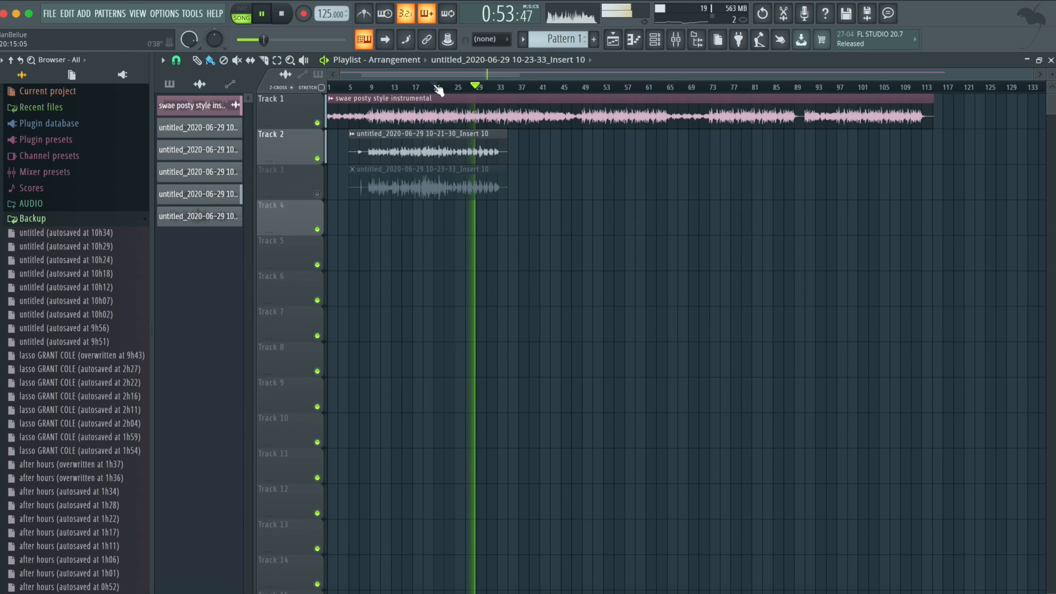
{"action": "key", "text": "space"}
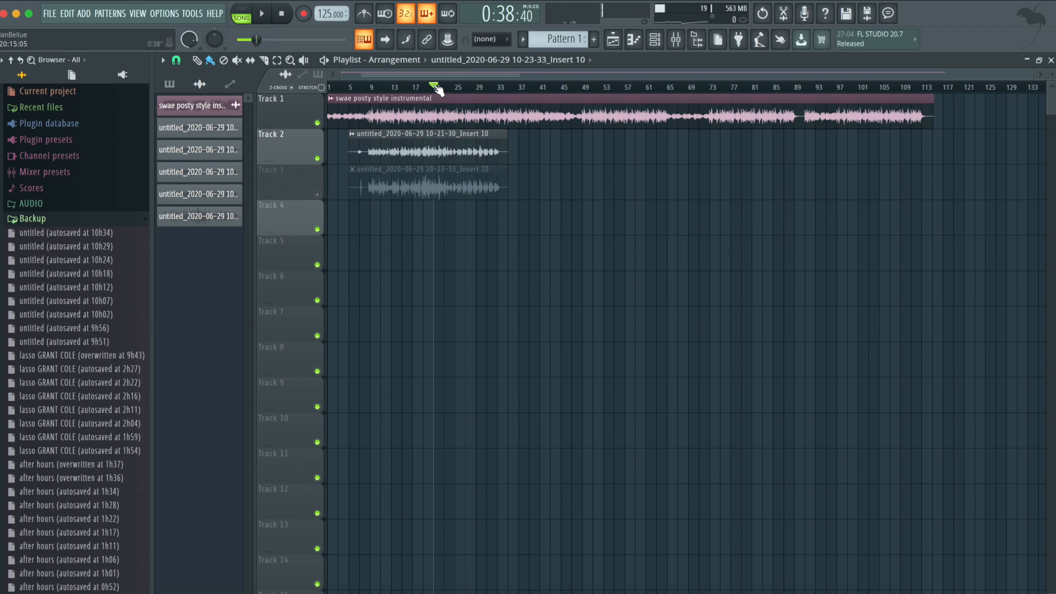